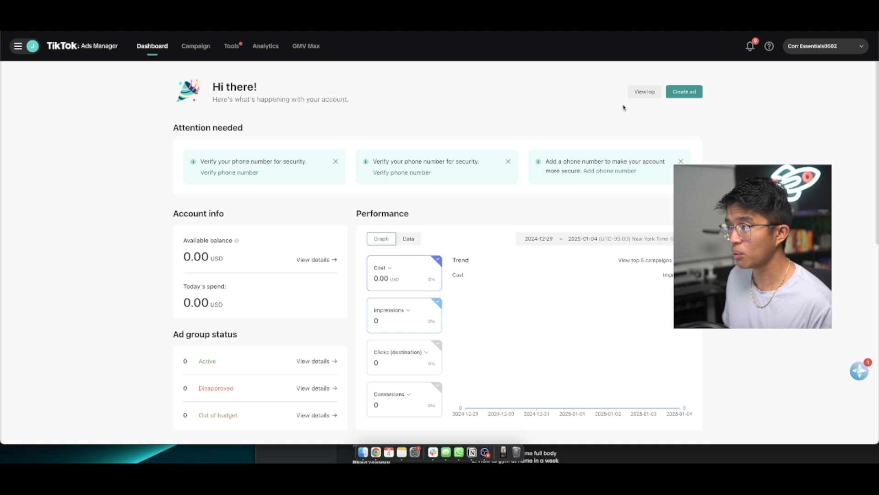
# Start a new ad campaign and choose Community interaction from the full list of advertising objectives
pyautogui.click(682, 96)
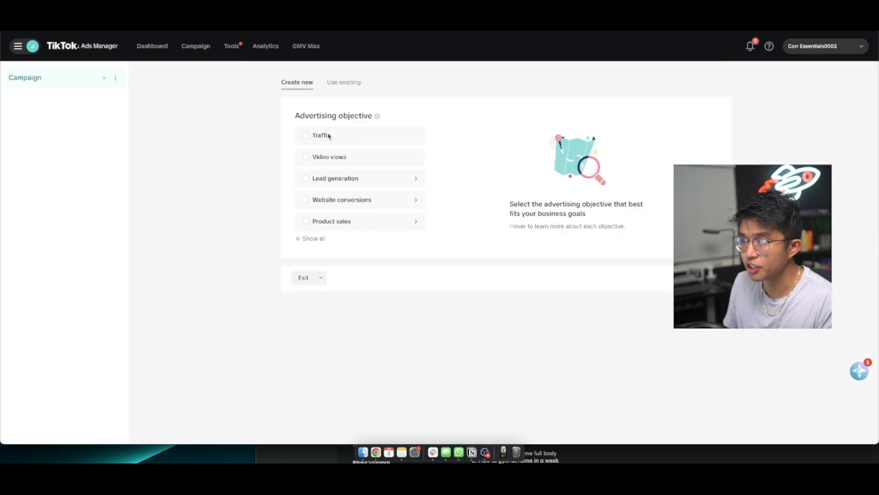
pyautogui.click(313, 239)
pyautogui.moveTo(305, 225)
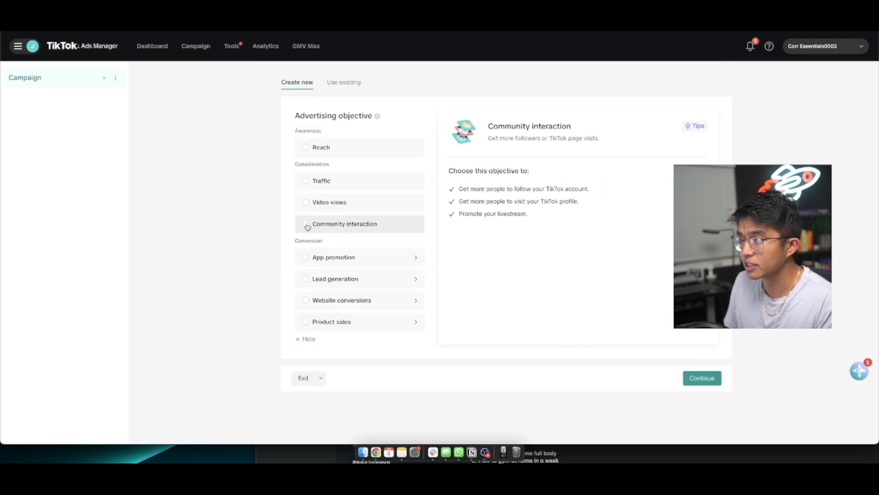
pyautogui.click(306, 226)
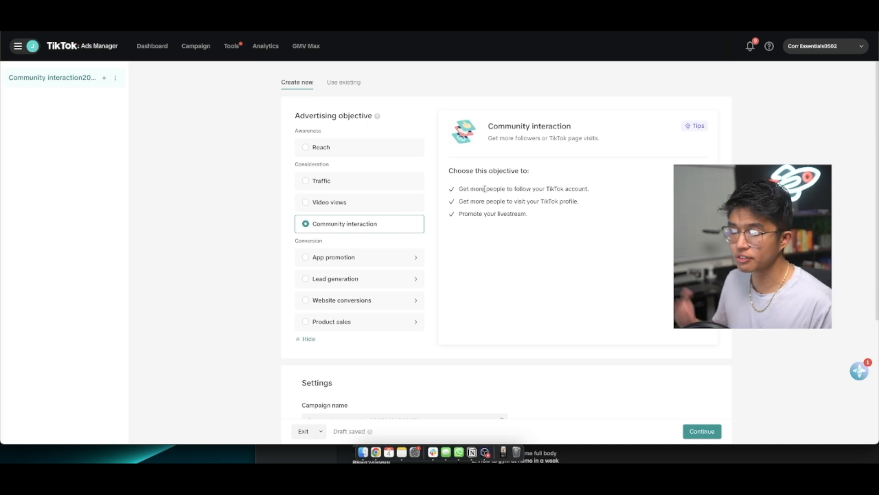
# Enable campaign budget optimization with a daily budget of 80 USD and continue to the ad group settings
pyautogui.scroll(-5, 504, 202)
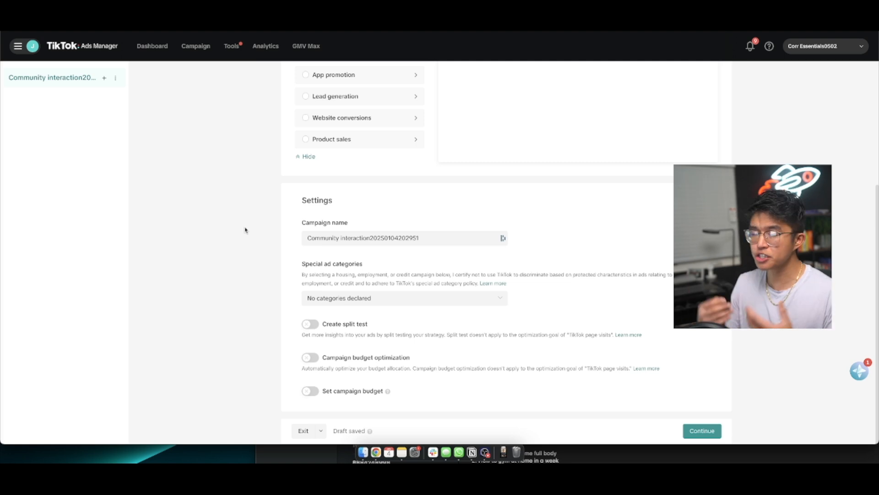
pyautogui.click(310, 360)
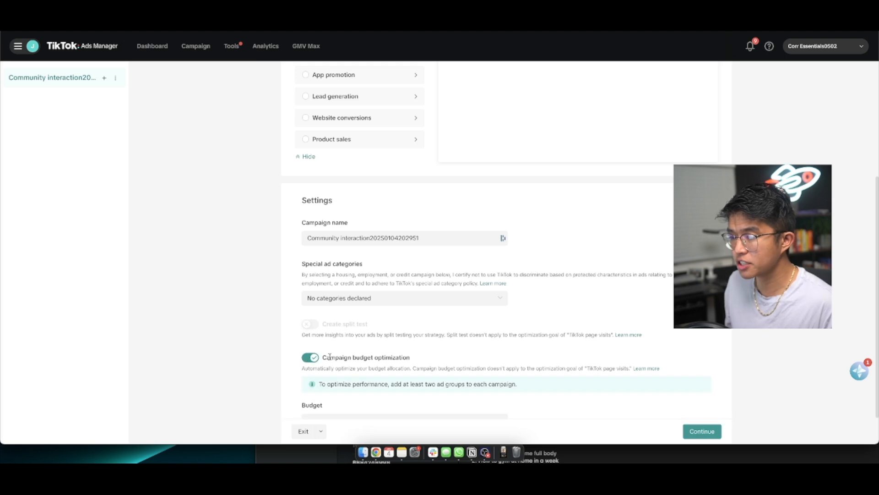
pyautogui.scroll(-1, 344, 339)
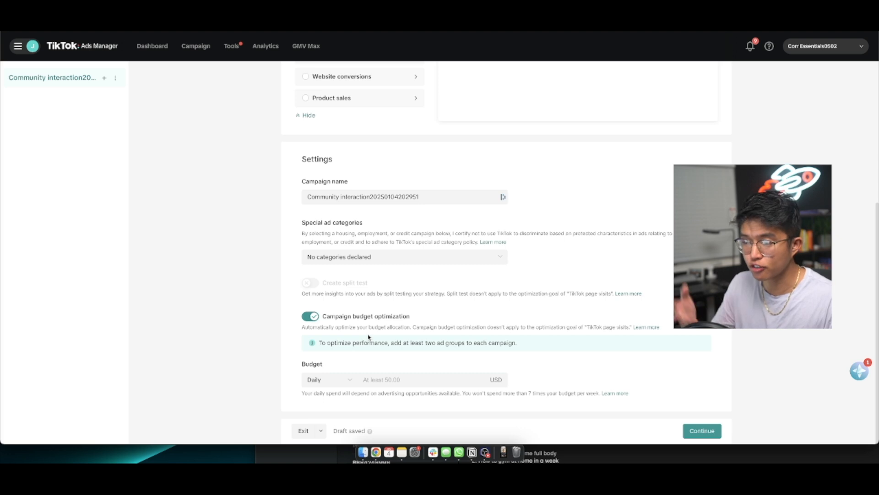
pyautogui.click(390, 380)
pyautogui.write('80')
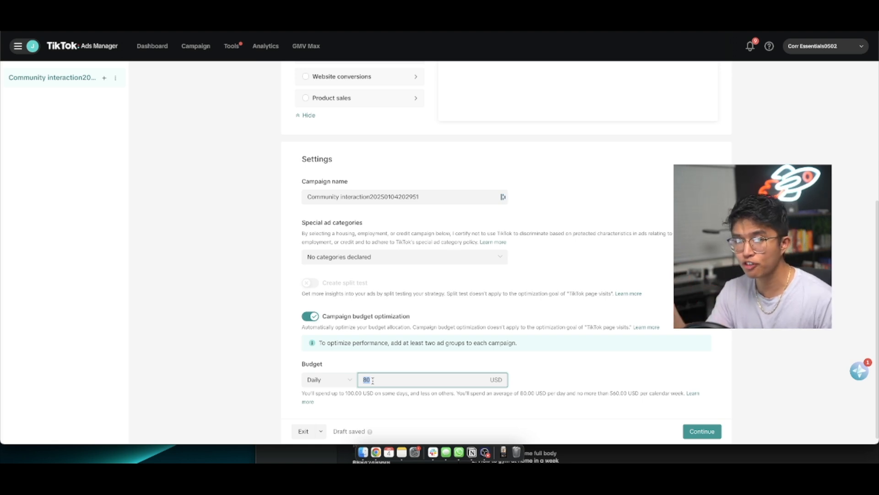
pyautogui.scroll(-1, 527, 384)
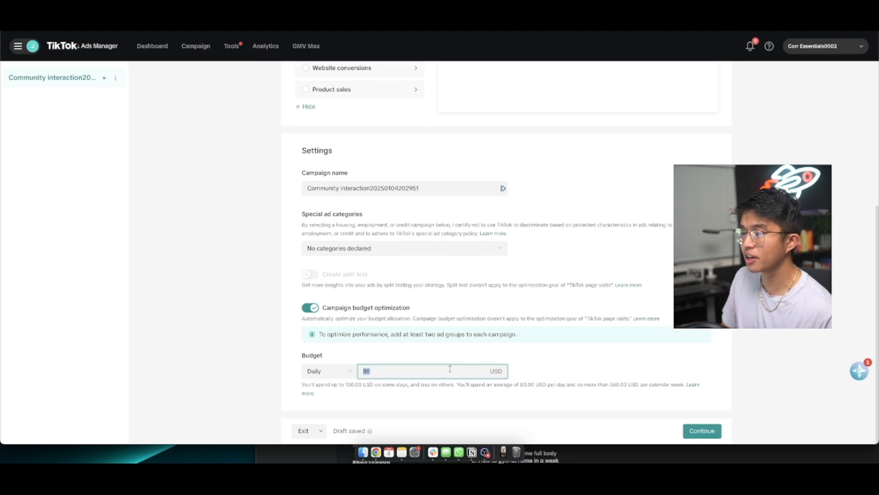
pyautogui.click(698, 433)
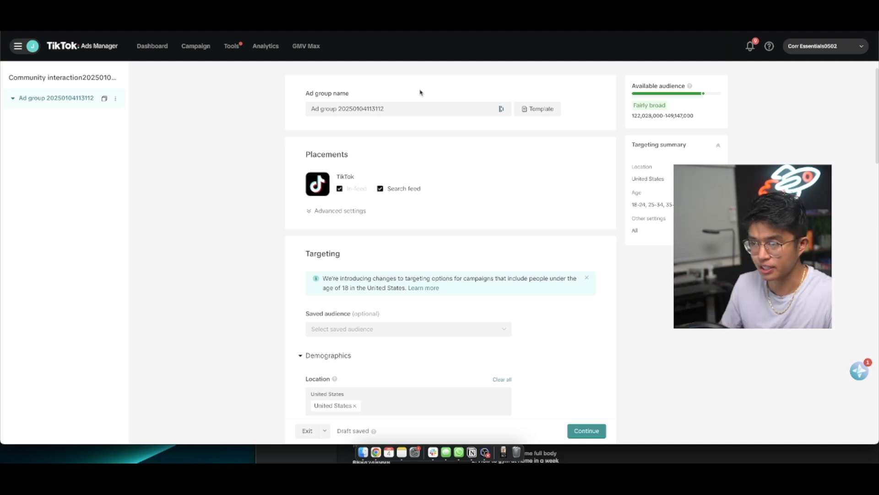
# Review the ad group's placement, location, demographic and audience targeting settings down to its budget and schedule
pyautogui.scroll(-3, 375, 291)
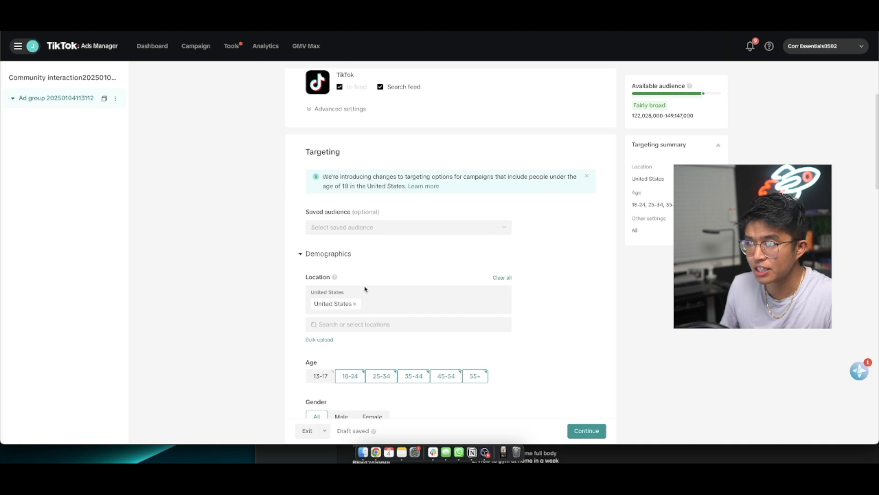
pyautogui.scroll(-3, 365, 289)
pyautogui.scroll(1, 439, 190)
pyautogui.scroll(-1, 460, 200)
pyautogui.scroll(-3, 460, 202)
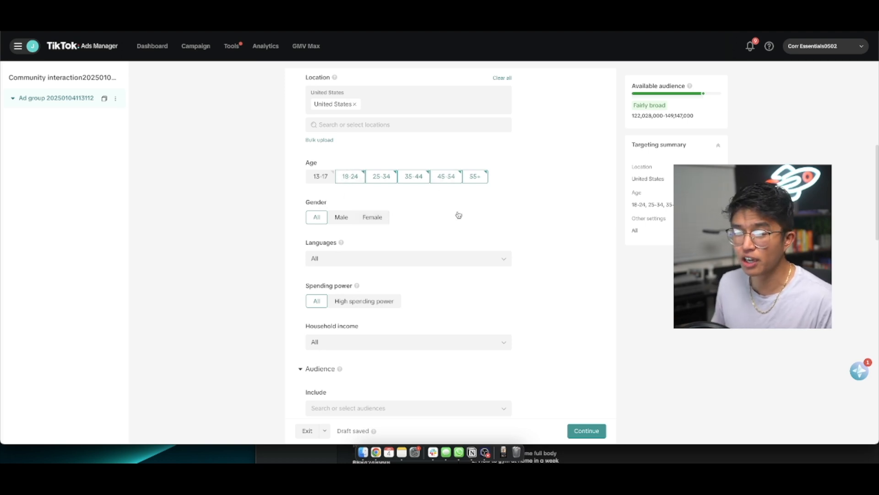
pyautogui.scroll(-7, 459, 215)
pyautogui.scroll(-10, 356, 249)
pyautogui.scroll(-3, 355, 248)
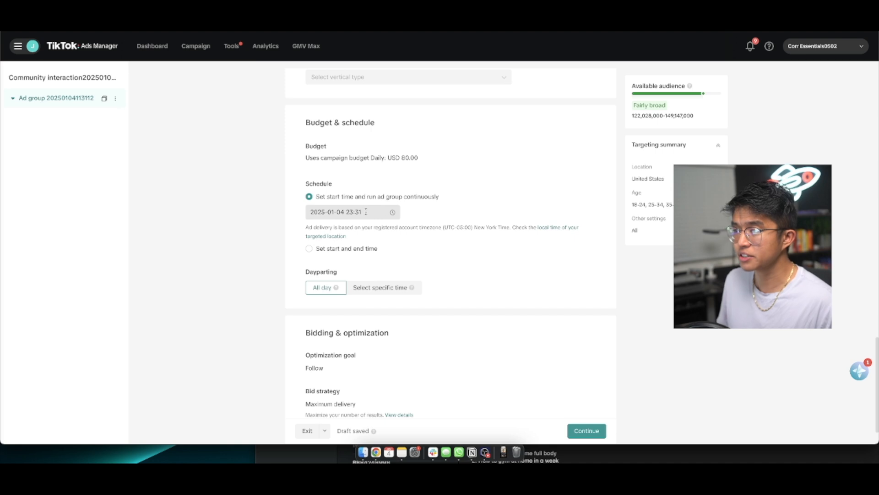
# Schedule the ad group to start on 2025-01-05 at 00:00 and continue to the ad setup
pyautogui.click(358, 211)
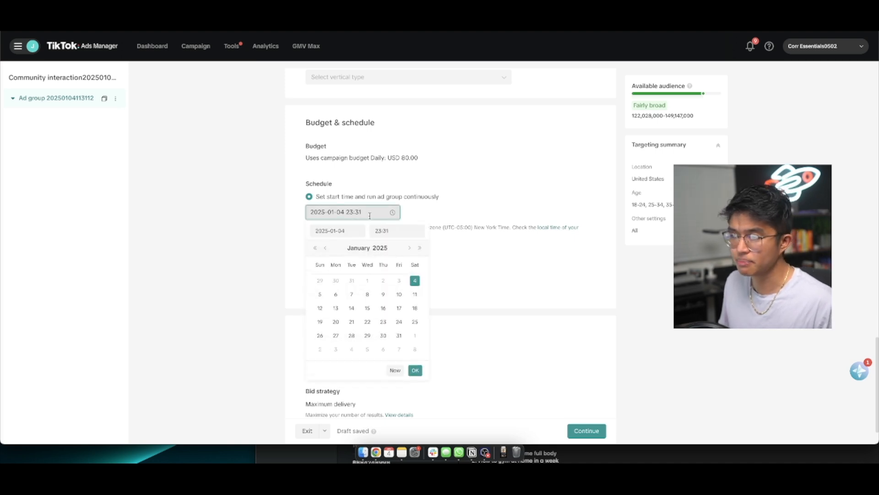
pyautogui.click(320, 295)
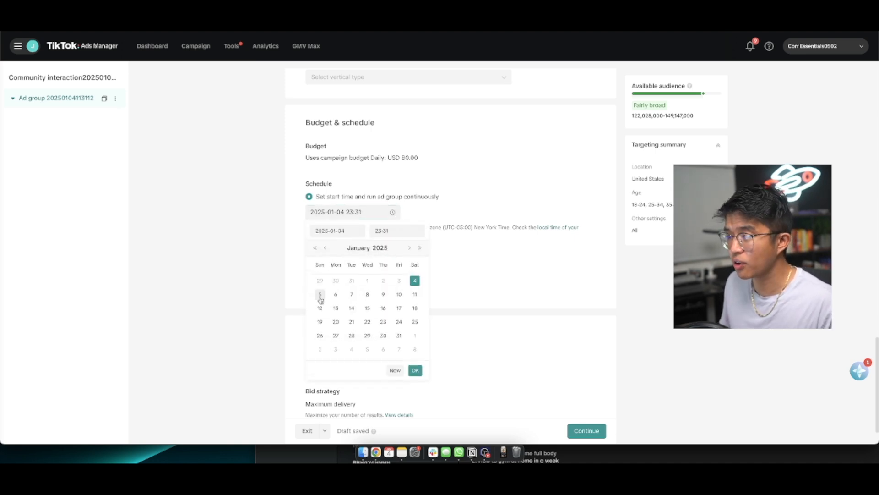
pyautogui.click(388, 230)
pyautogui.write('00:00')
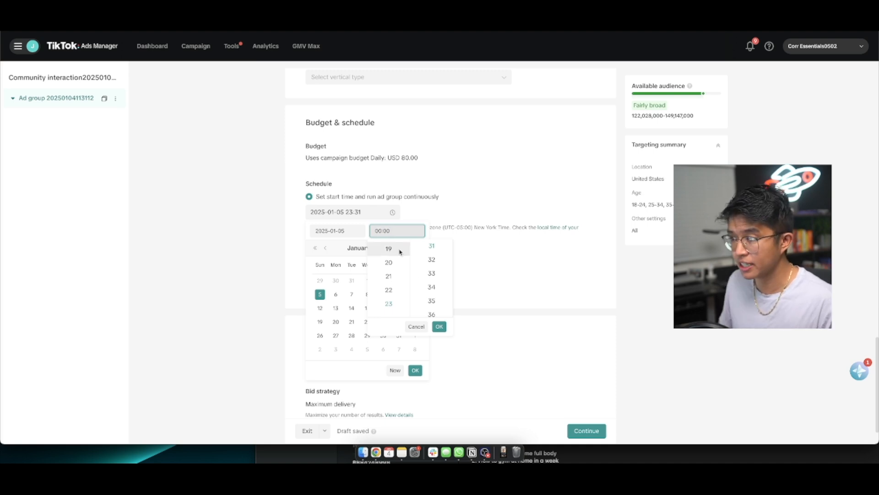
pyautogui.click(439, 326)
pyautogui.click(415, 370)
pyautogui.scroll(-2, 374, 296)
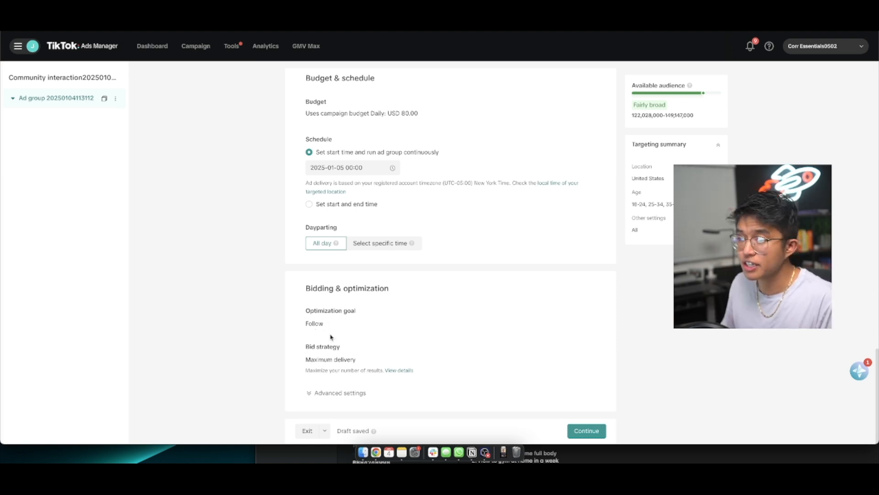
pyautogui.click(584, 433)
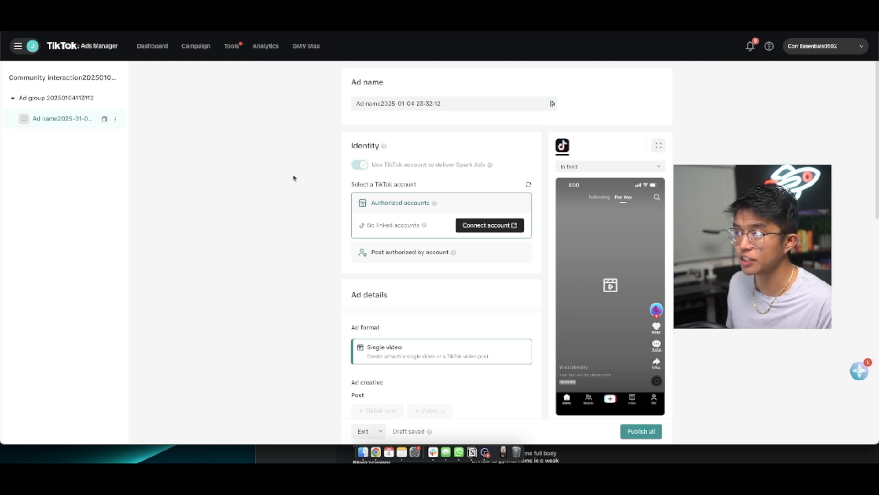
# Set the ad identity to a post authorized by account and begin authorizing a TikTok post by its code
pyautogui.click(404, 257)
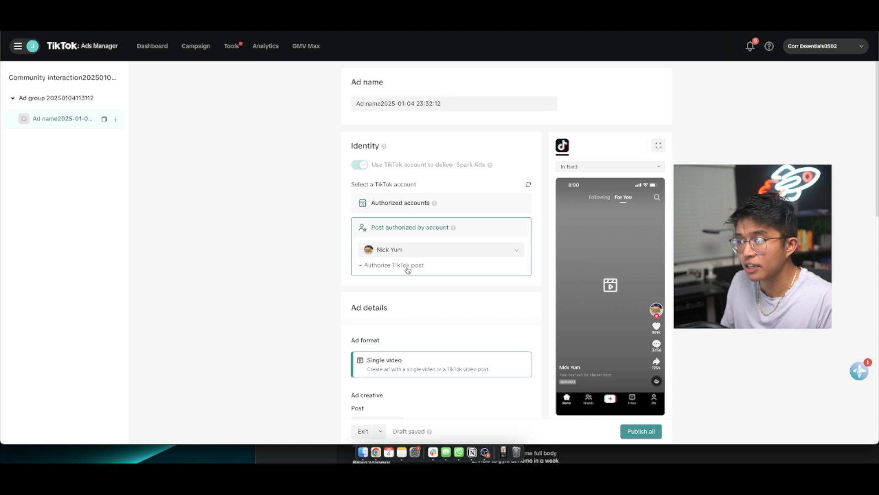
pyautogui.click(393, 265)
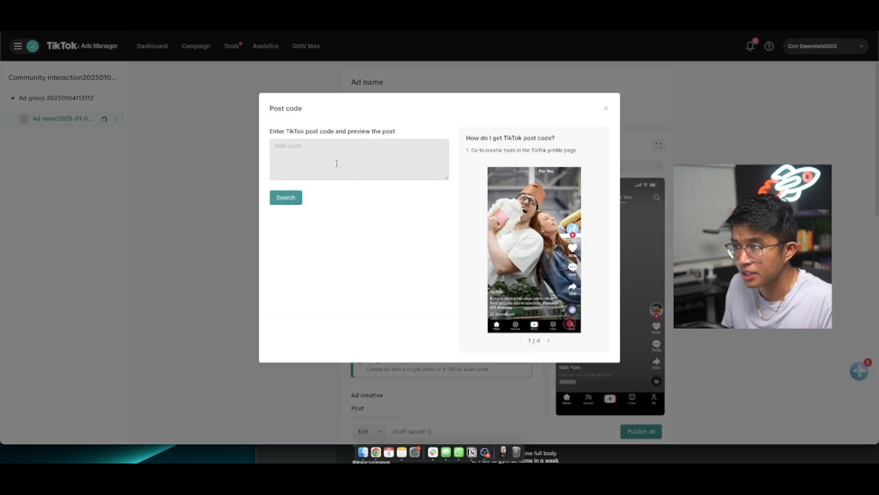
pyautogui.click(337, 163)
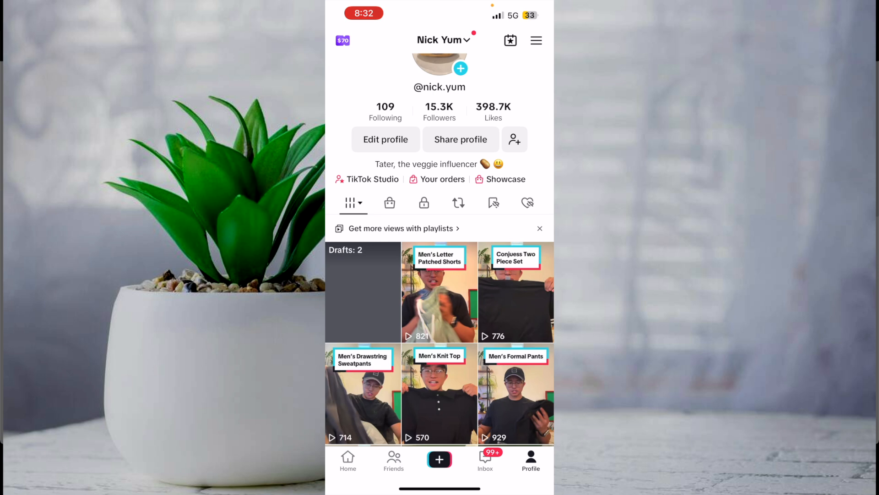
# In the TikTok mobile app, open the ad settings of the profile's Men's Drawstring Sweatpants video
pyautogui.scroll(-3, 440, 275)
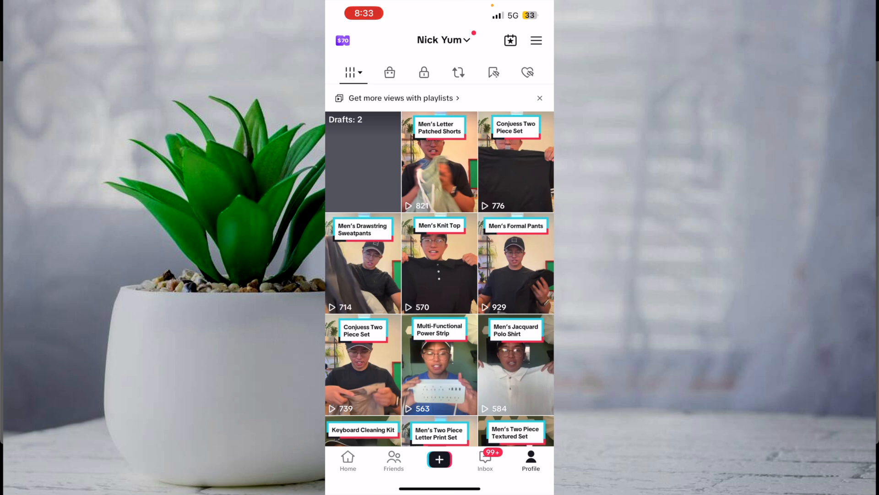
pyautogui.click(363, 264)
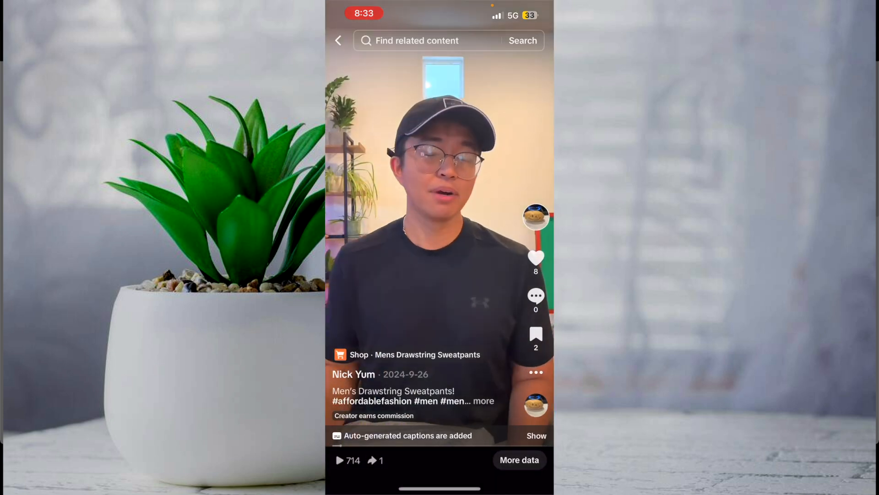
pyautogui.click(536, 372)
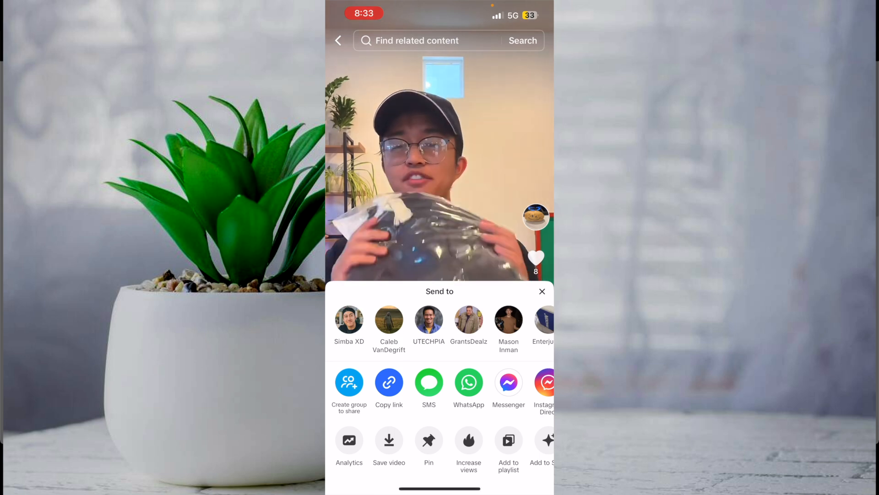
pyautogui.hscroll(1, 440, 446)
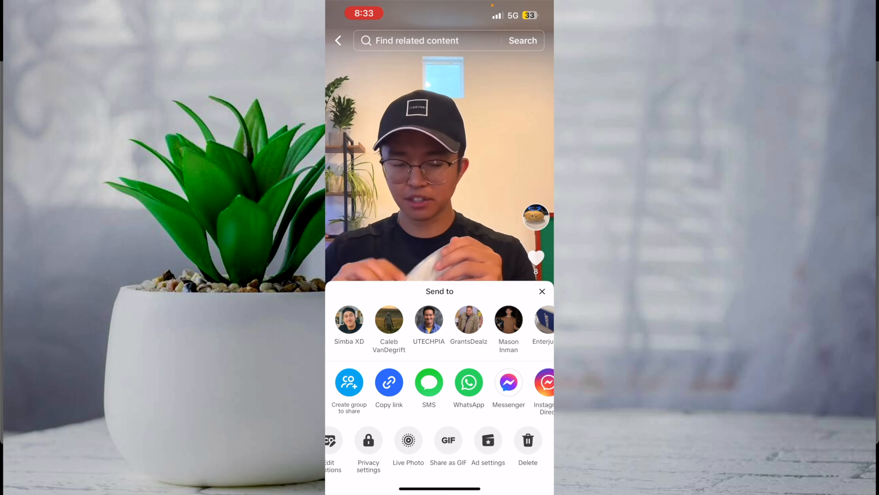
pyautogui.click(488, 440)
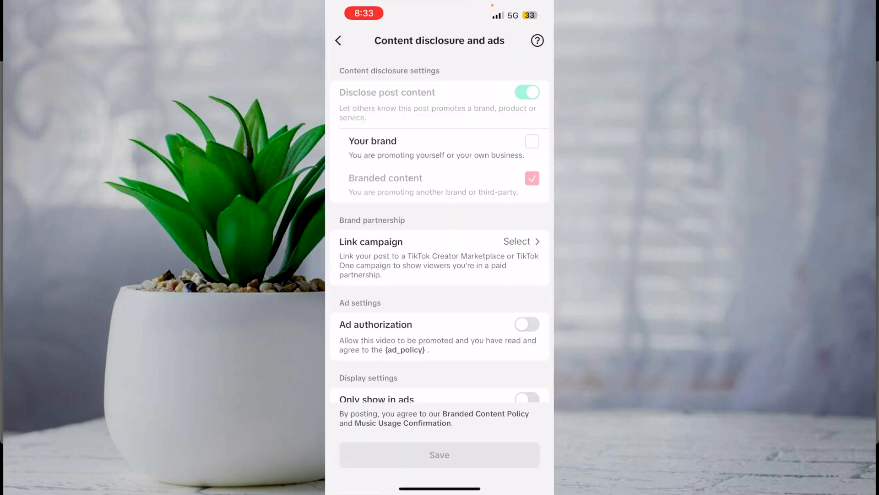
# Turn on ad authorization for the video with an available period of 365 days
pyautogui.scroll(-1, 440, 229)
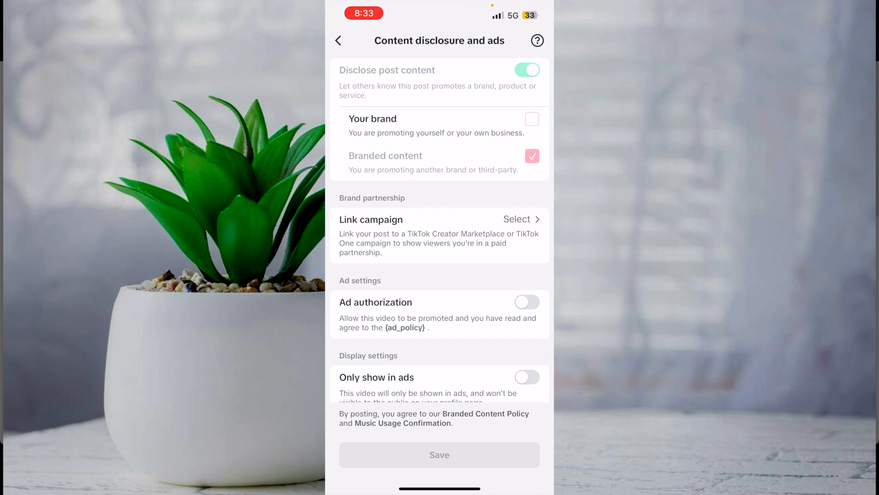
pyautogui.click(527, 303)
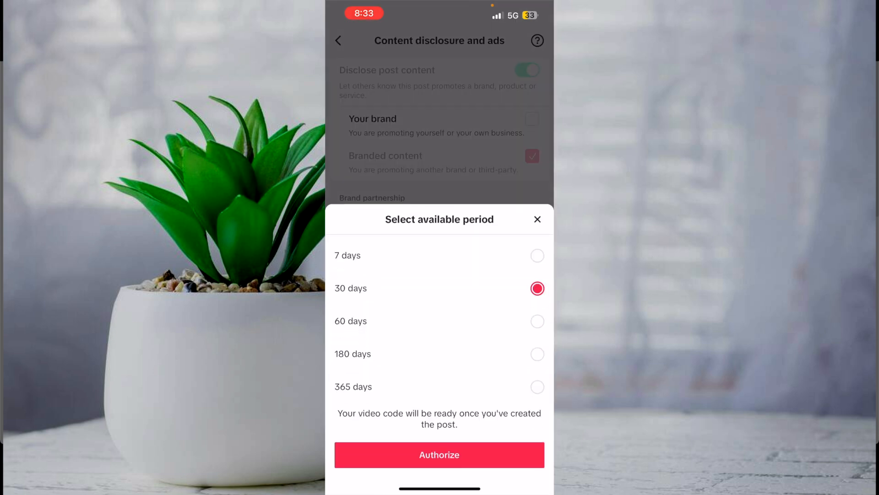
pyautogui.click(538, 387)
pyautogui.click(439, 455)
# Generate the video code, save the ad settings, and copy the code
pyautogui.scroll(-5, 440, 229)
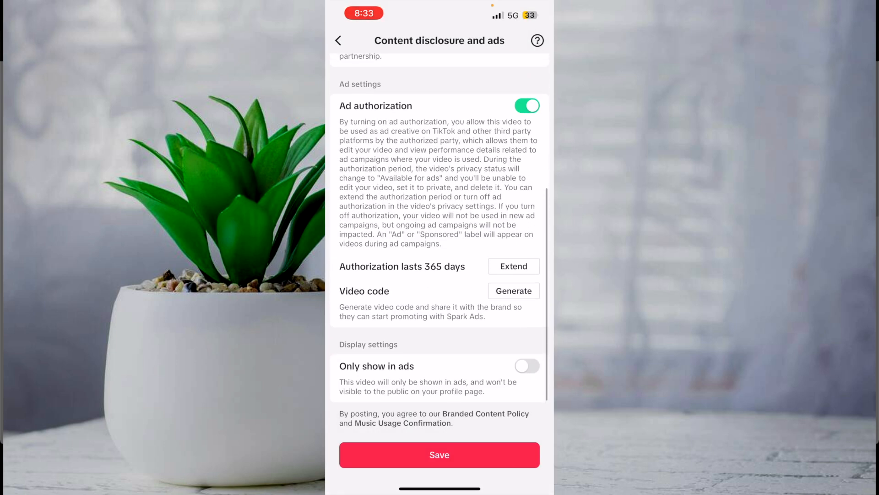
pyautogui.click(514, 291)
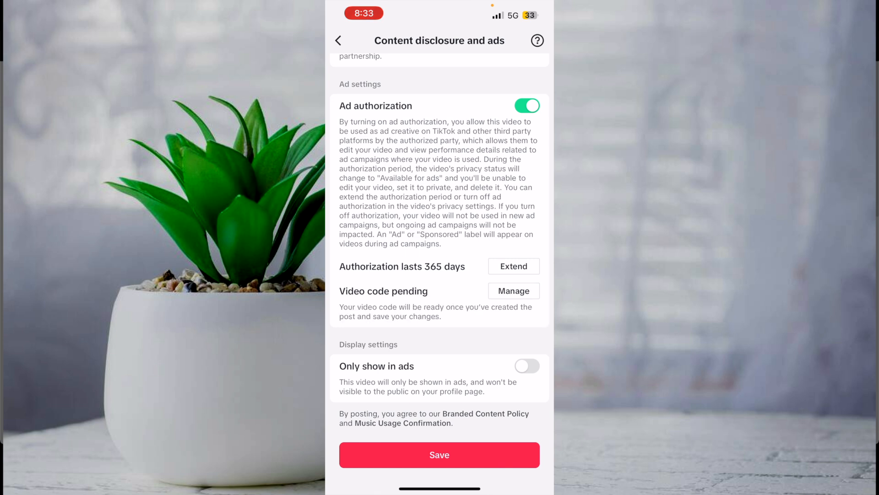
pyautogui.click(439, 455)
pyautogui.scroll(-3, 439, 229)
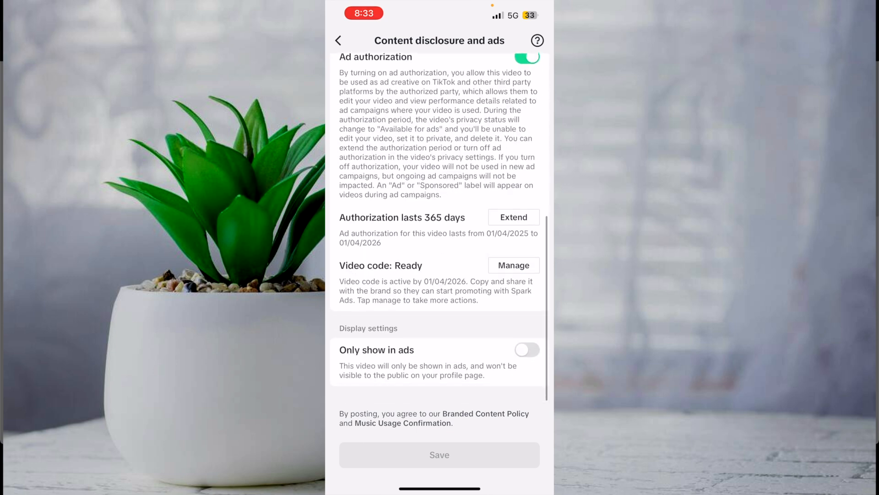
pyautogui.click(514, 281)
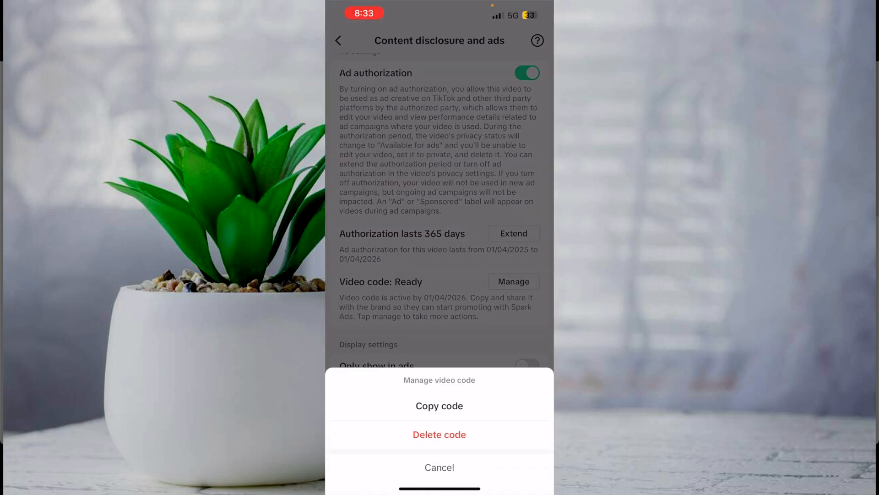
pyautogui.click(440, 422)
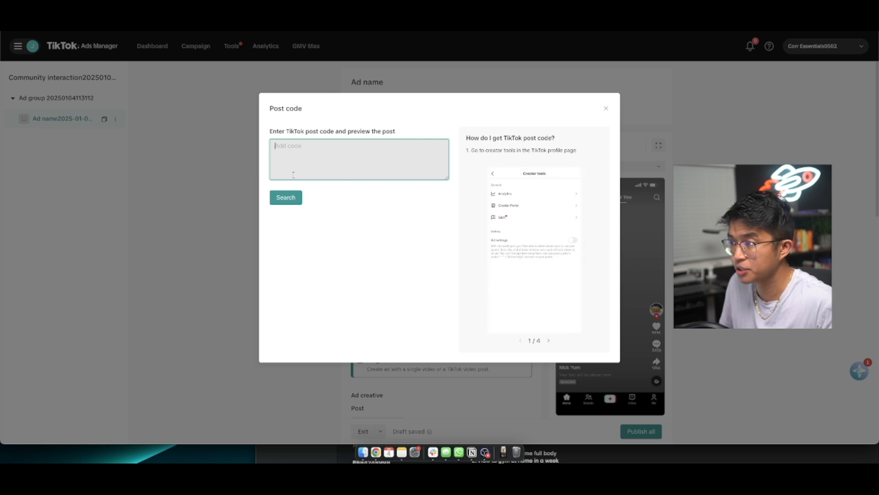
# Back in TikTok Ads Manager, paste the copied authorization code as the TikTok post code and search for the post
pyautogui.click(324, 159)
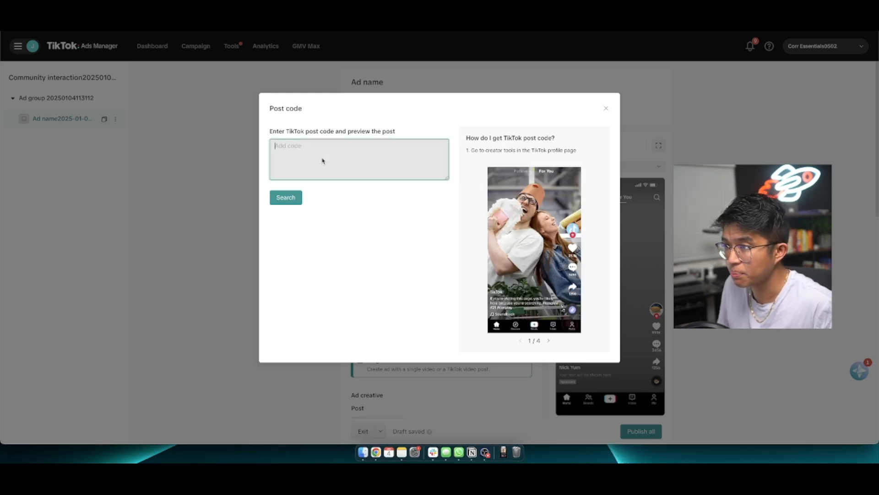
pyautogui.press('super+v')
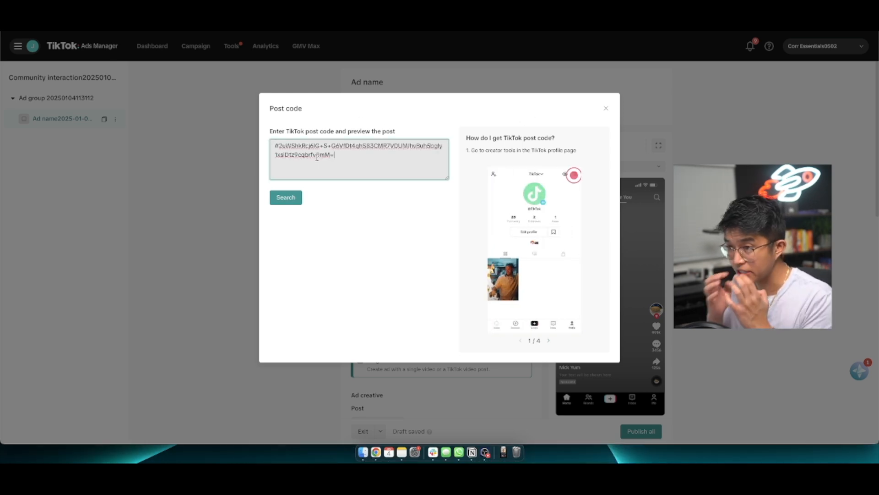
pyautogui.click(288, 198)
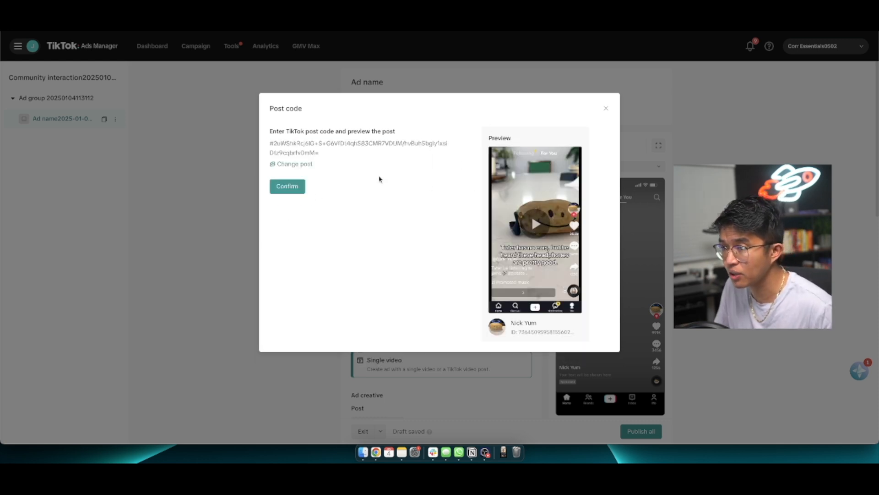
# Confirm the authorized post and choose the "follow me to prove" potato video as the ad's TikTok post
pyautogui.click(298, 195)
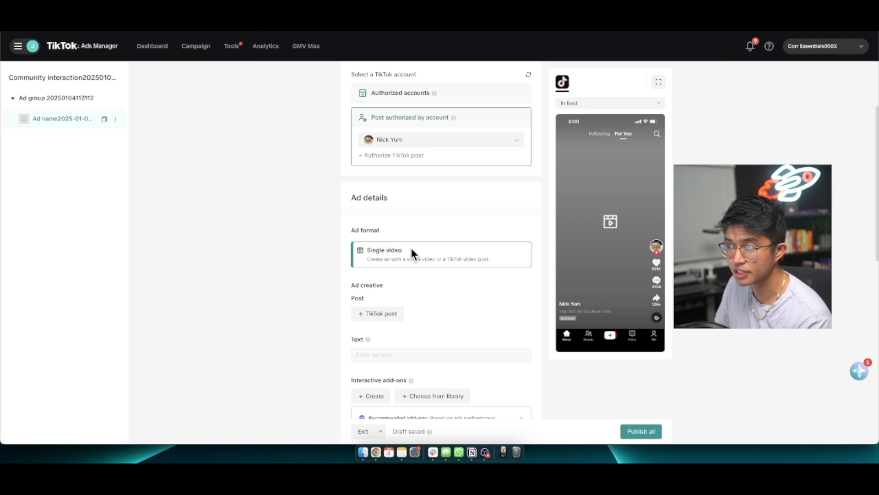
pyautogui.scroll(-2, 394, 270)
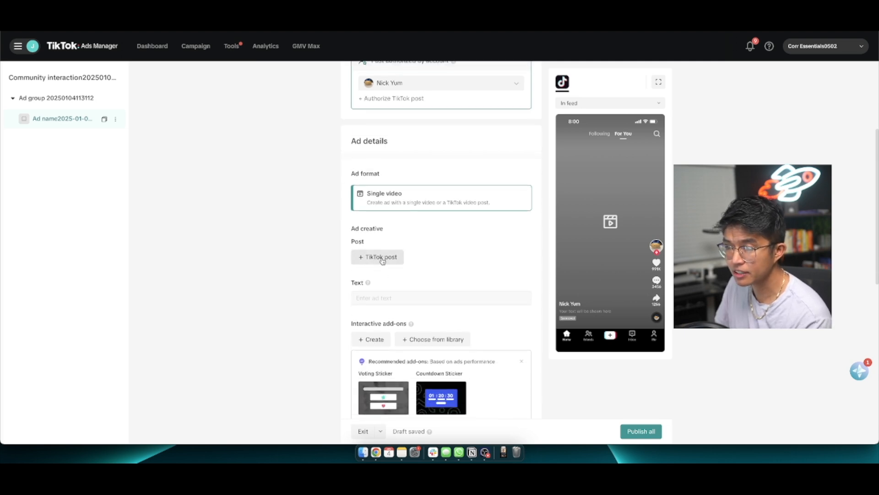
pyautogui.click(375, 260)
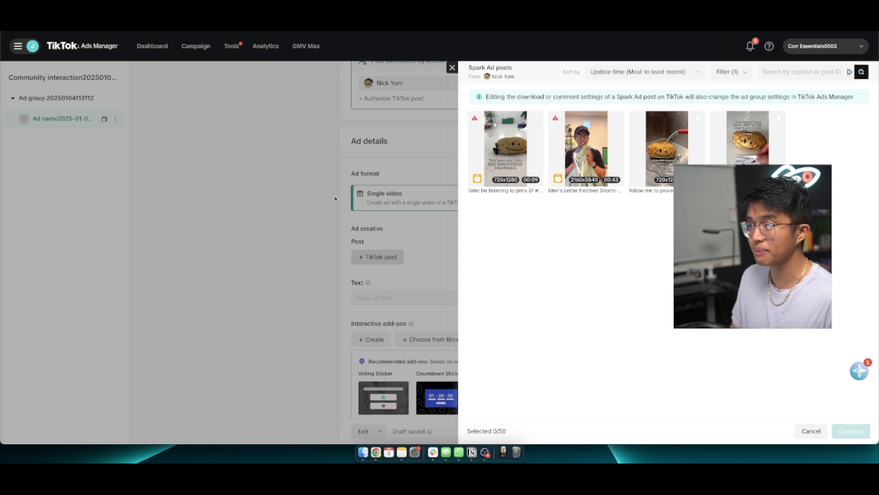
pyautogui.click(698, 120)
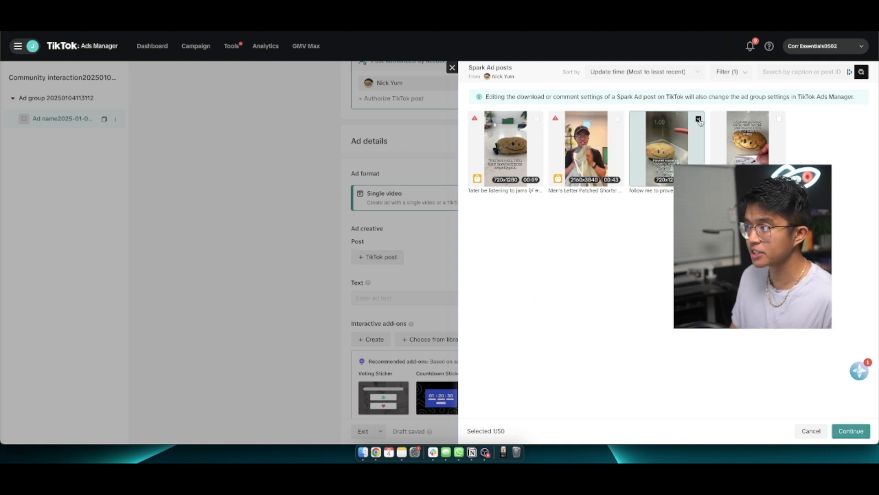
pyautogui.click(851, 431)
# Review the ad's text, interactive add-ons, disclaimer and optional tracking settings
pyautogui.scroll(-8, 290, 291)
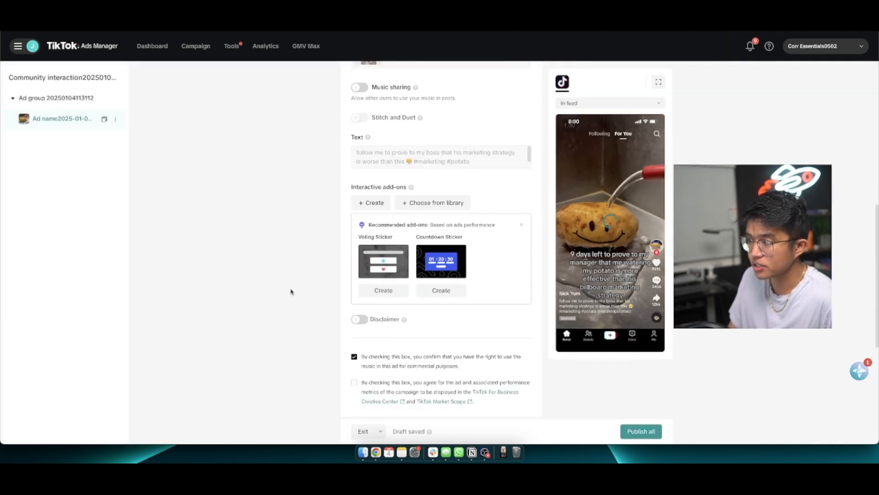
pyautogui.scroll(-3, 290, 291)
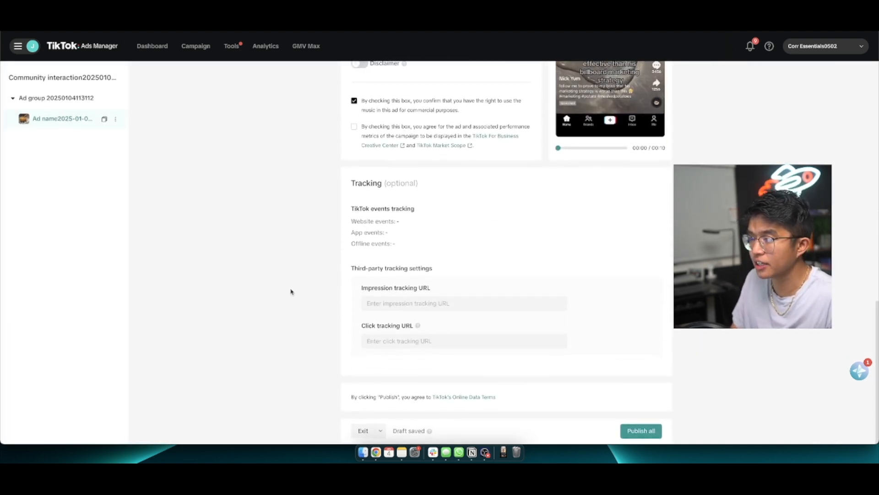
pyautogui.scroll(2, 290, 292)
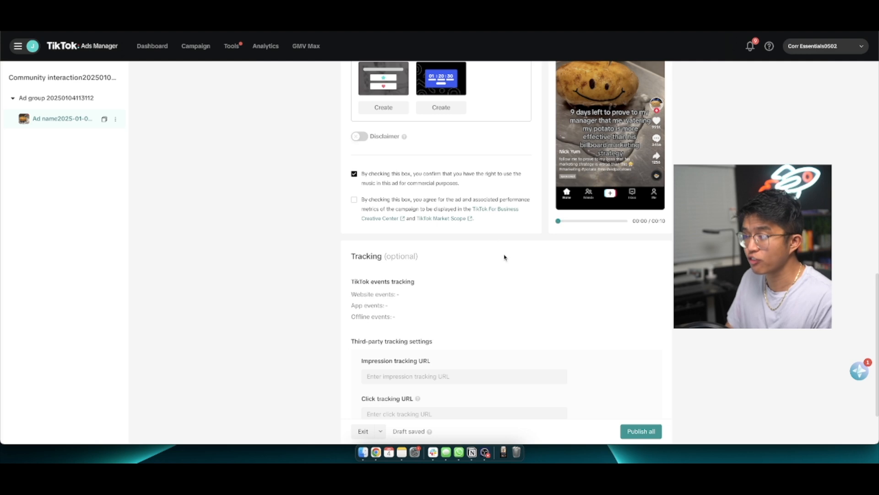
pyautogui.scroll(-2, 503, 296)
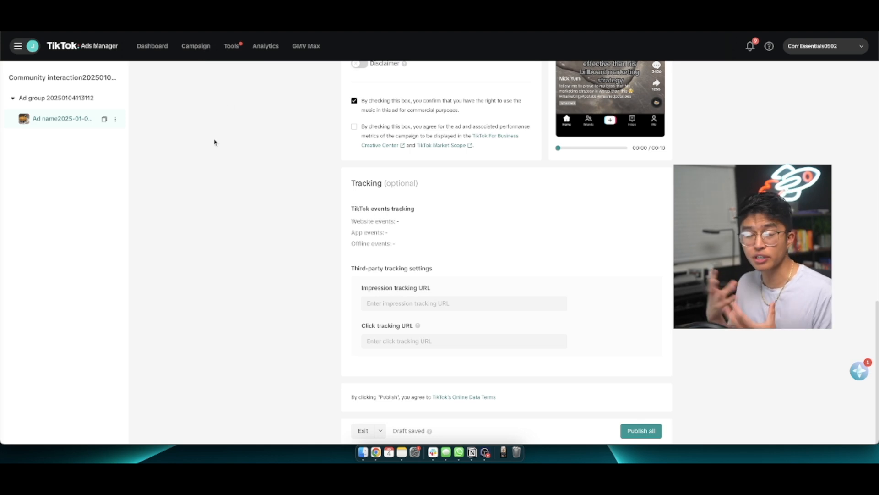
# Open the Potato Campaign's ad groups and compare their cost, CPM and impressions, focusing on ad group 1's CPM
pyautogui.click(196, 48)
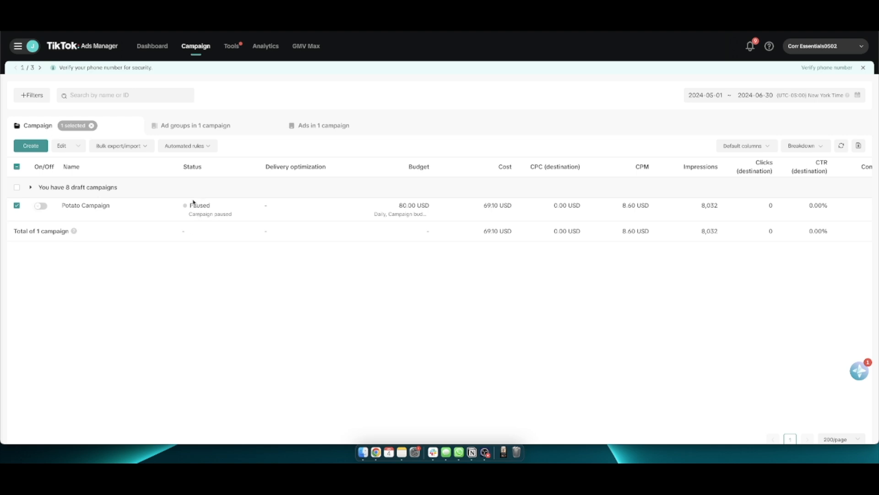
pyautogui.click(82, 205)
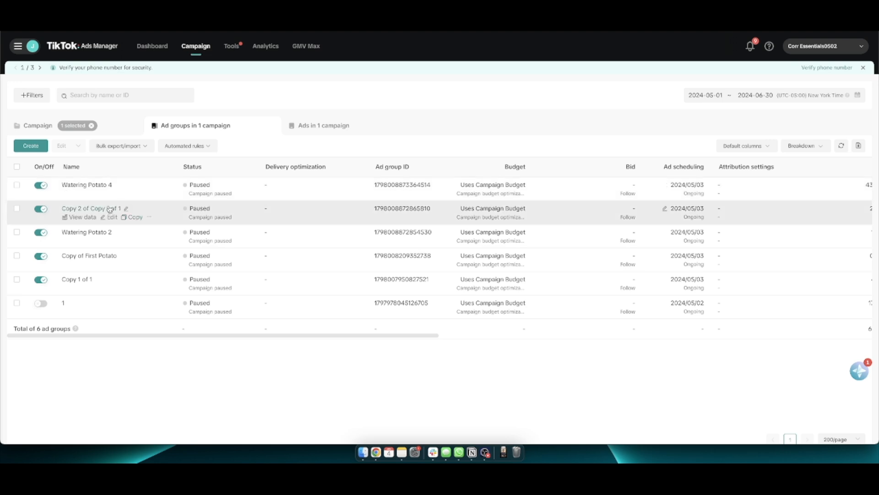
pyautogui.hscroll(5, 374, 220)
pyautogui.hscroll(6, 373, 220)
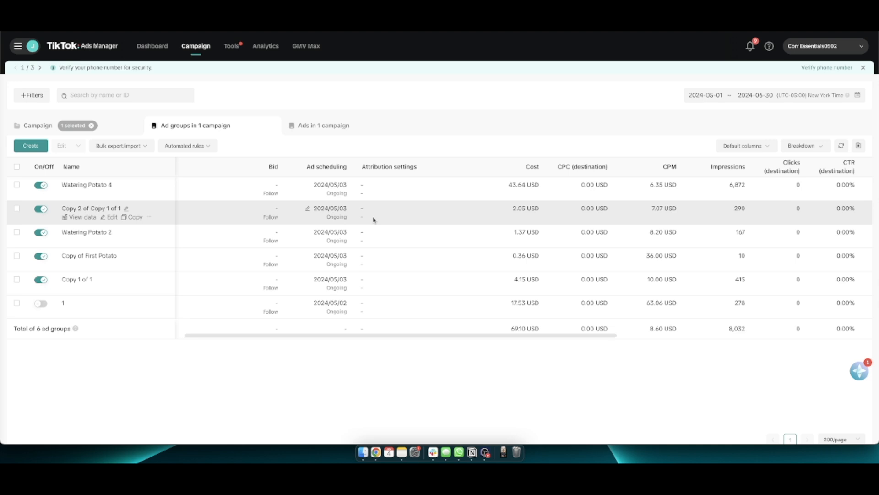
pyautogui.hscroll(4, 513, 234)
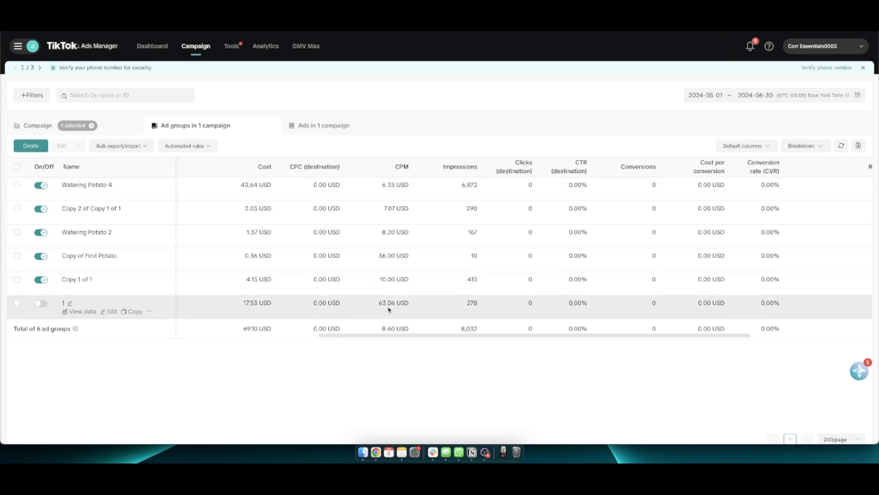
pyautogui.tripleClick(390, 303)
# Switch ad group 1 on and back off, and compare the ad groups' results, cost per result and result rate
pyautogui.click(41, 304)
pyautogui.click(41, 304)
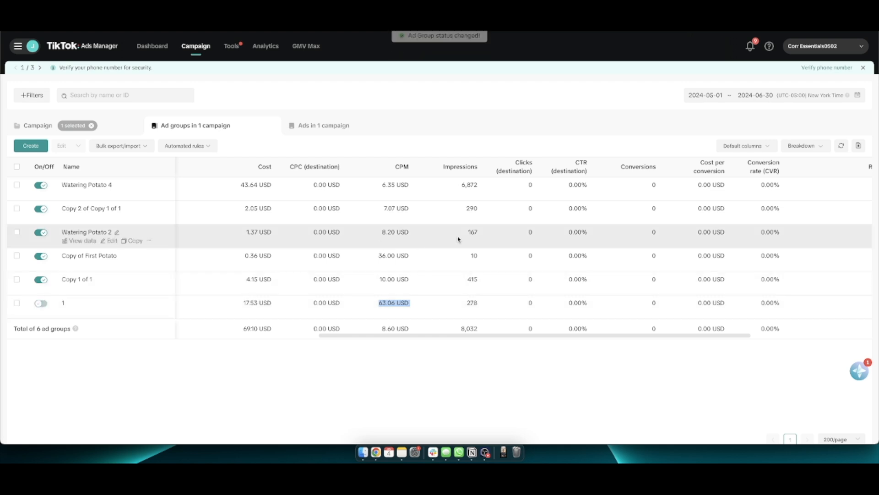
pyautogui.hscroll(5, 534, 247)
pyautogui.click(833, 238)
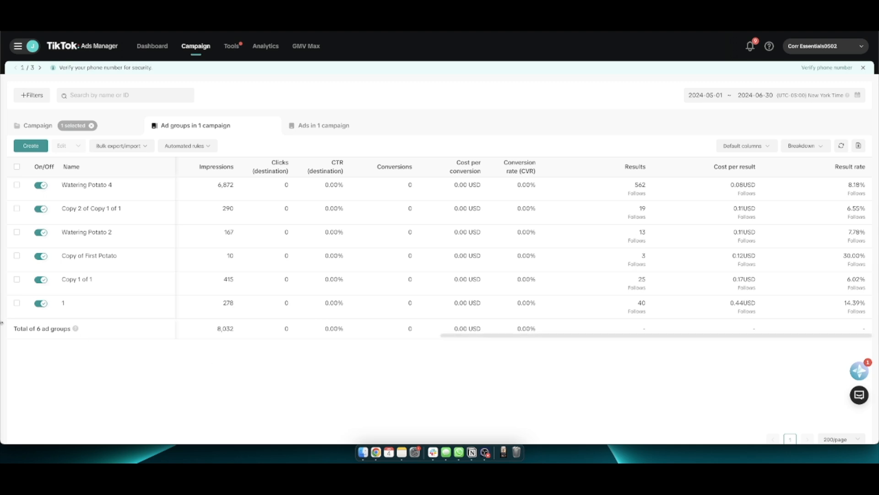
pyautogui.click(41, 304)
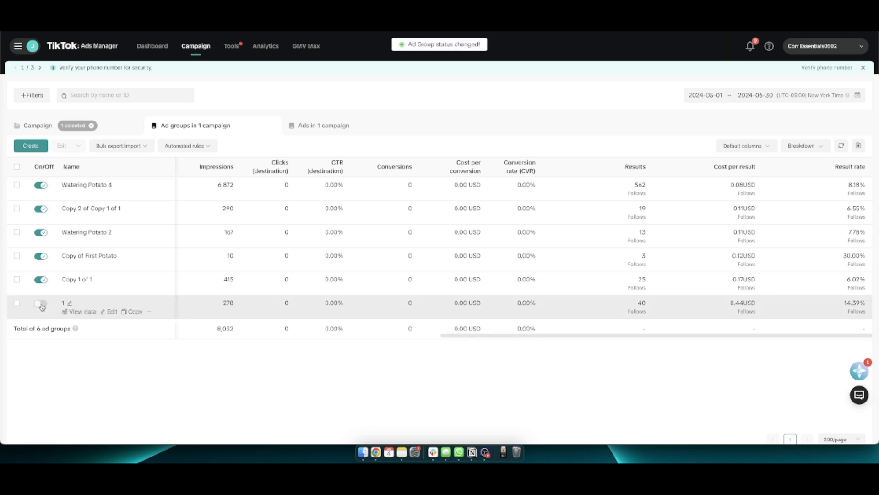